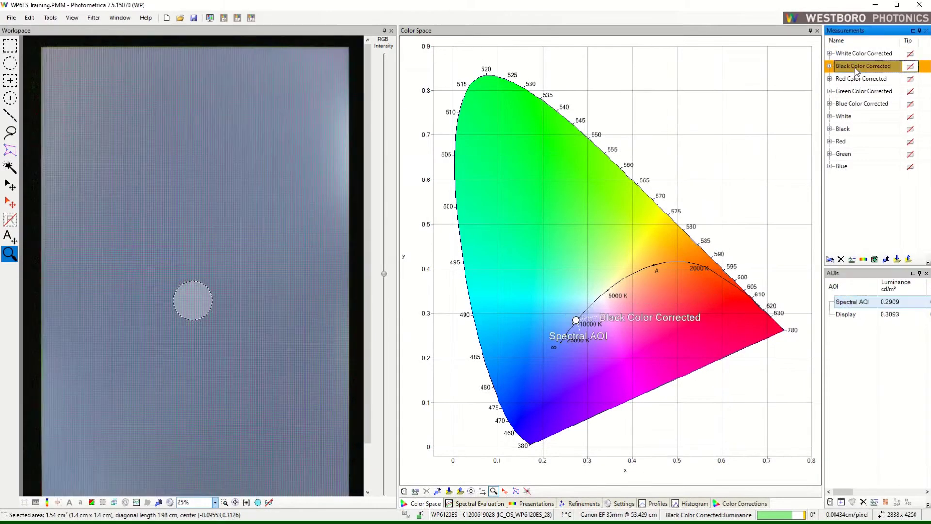
# Step through the corrected measurements, then plot all five together in Spectral Evaluation.
pyautogui.click(857, 81)
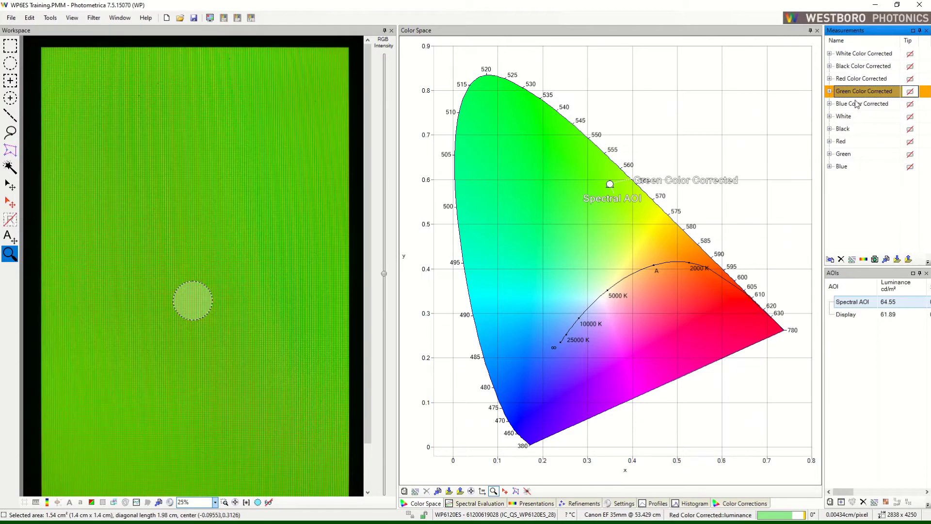
pyautogui.click(851, 103)
pyautogui.keyDown('shift'); pyautogui.click(863, 53); pyautogui.keyUp('shift')
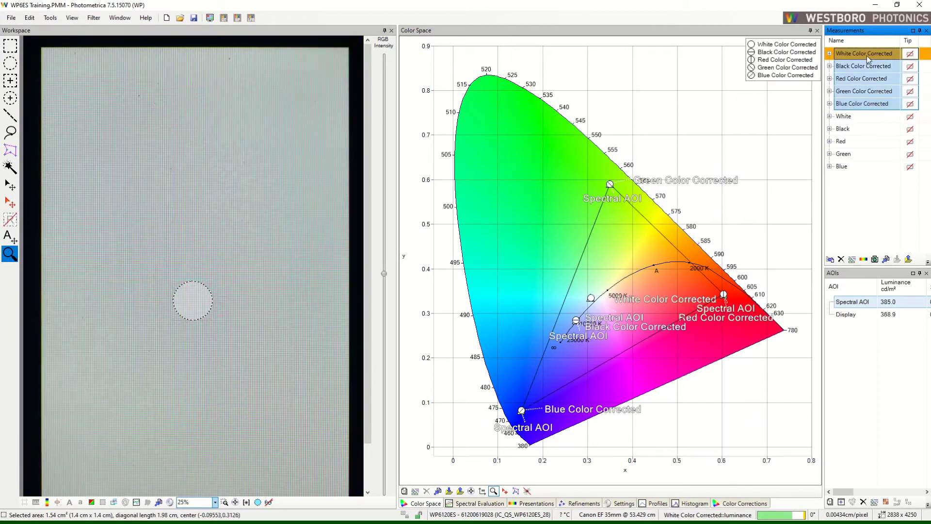
pyautogui.click(481, 502)
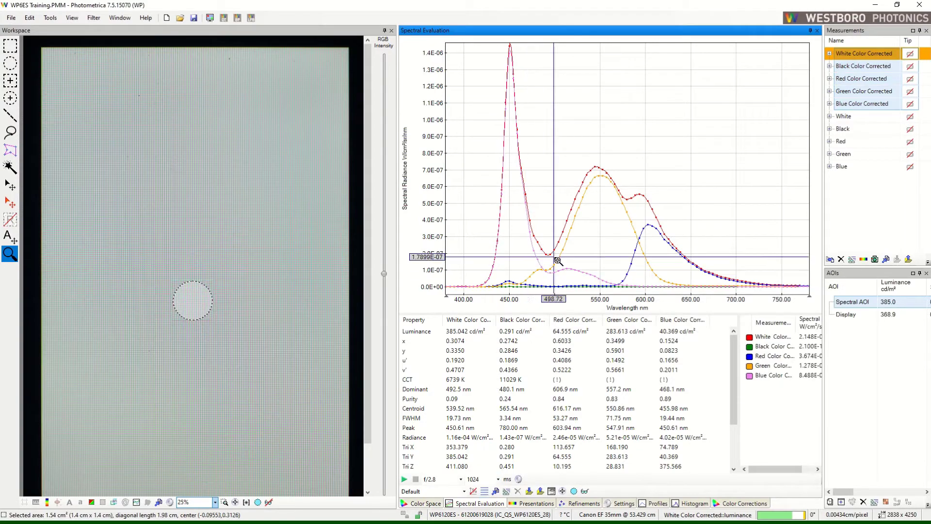
pyautogui.scroll(2, 555, 204)
pyautogui.scroll(2, 626, 177)
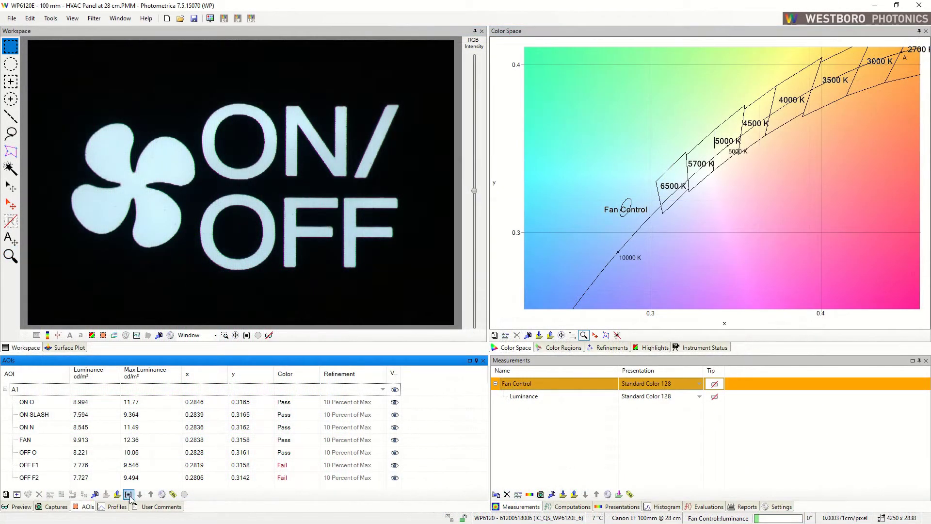
# Select every AOI and show Fan Control luminance as a false-colour map.
pyautogui.click(128, 494)
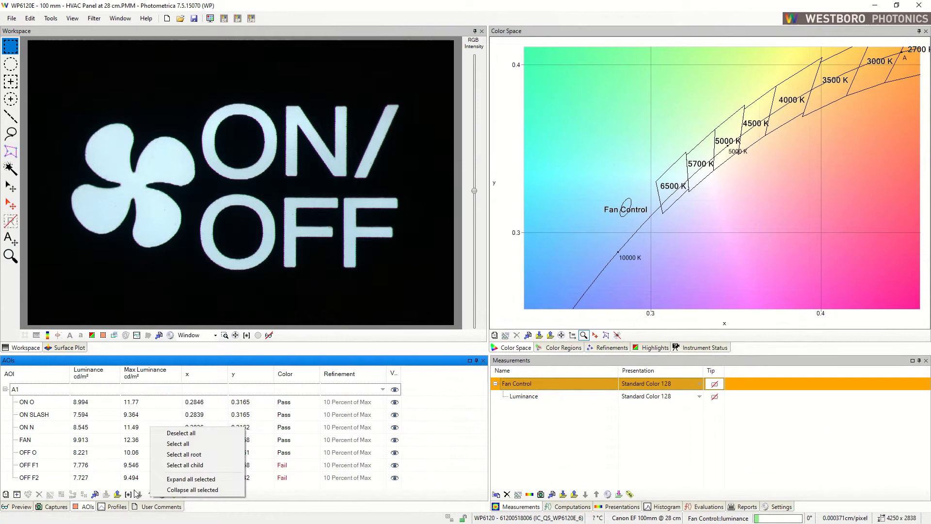
pyautogui.click(180, 471)
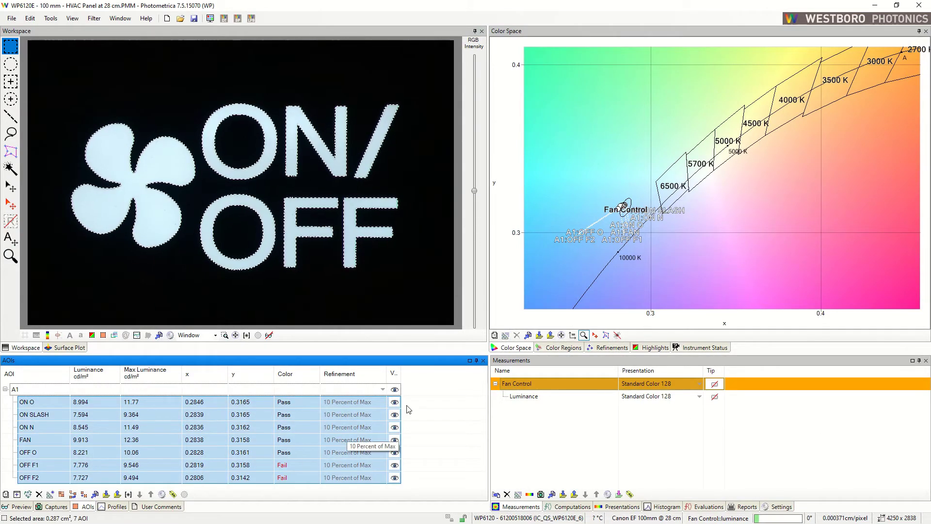
pyautogui.click(536, 399)
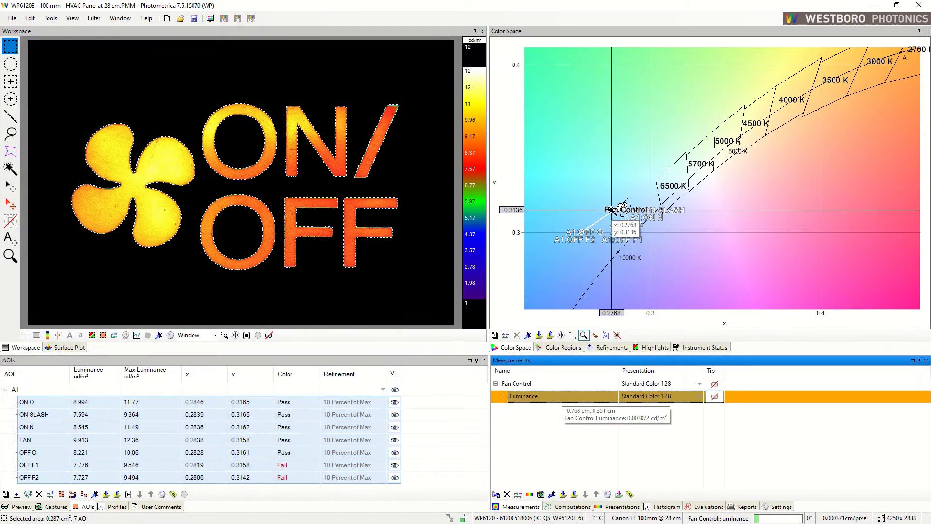
# Zoom the colour plot onto the Fan Control ellipse and pan the magnified view to the fan's centre.
pyautogui.moveTo(611, 198); pyautogui.dragTo(645, 227)
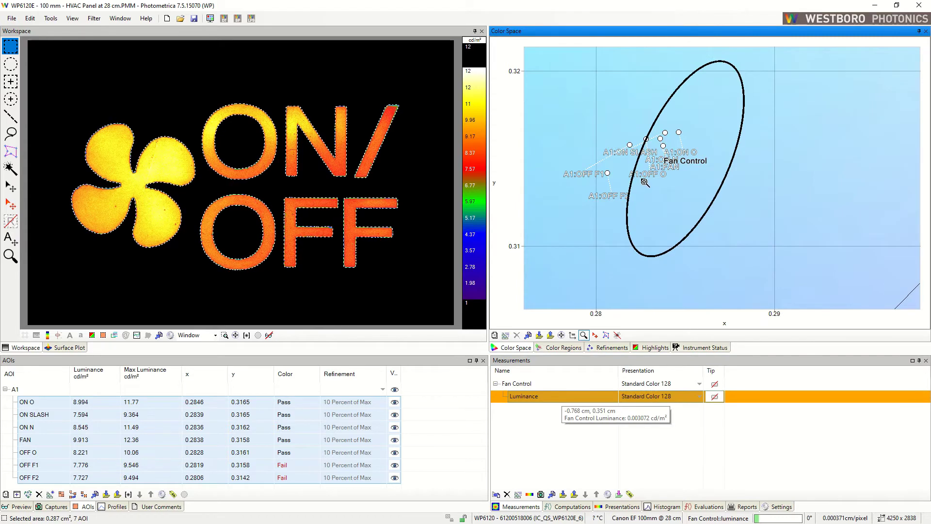
pyautogui.scroll(3, 269, 177)
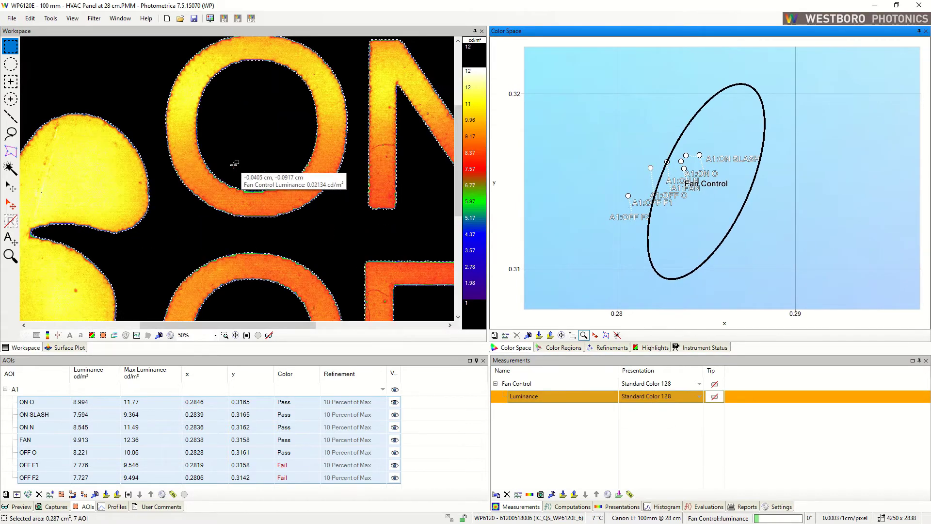
pyautogui.scroll(2, 235, 167)
pyautogui.moveTo(156, 202); pyautogui.dragTo(240, 176)
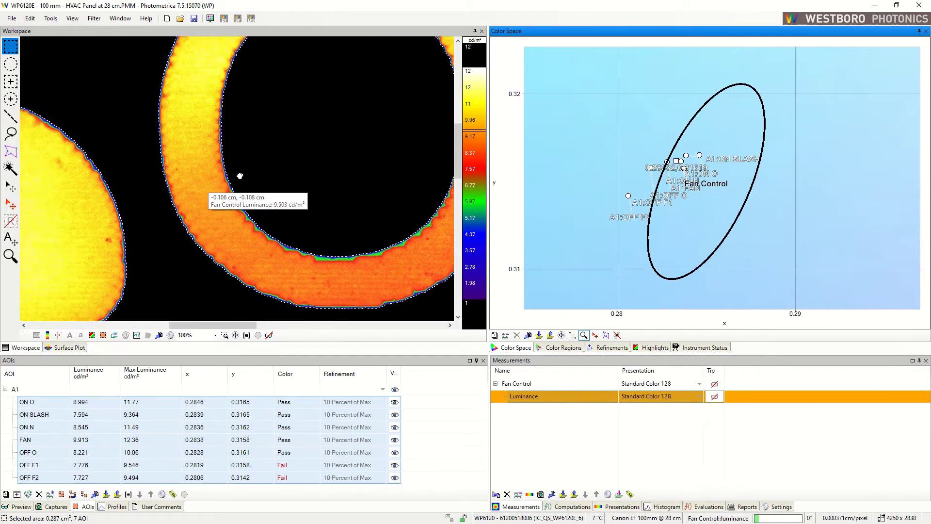
pyautogui.scroll(2, 240, 177)
pyautogui.moveTo(369, 182); pyautogui.dragTo(145, 190)
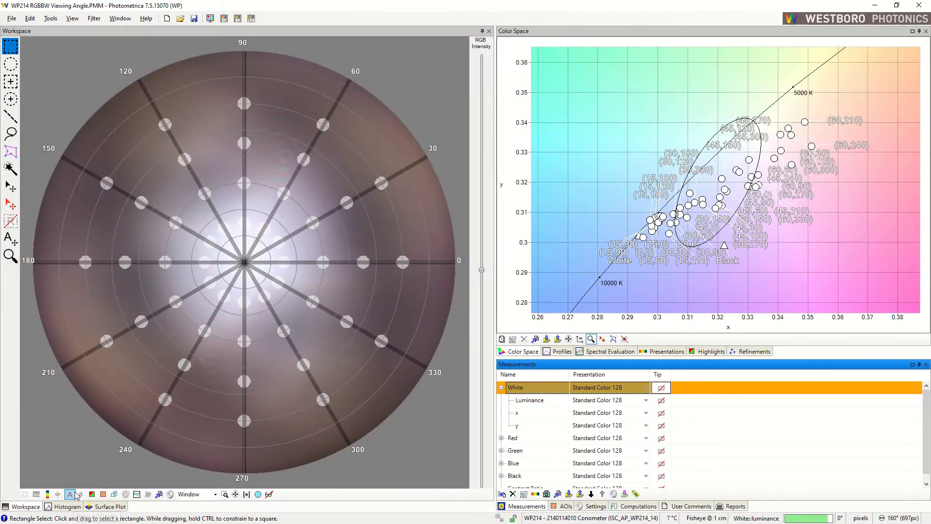
# Show coordinate labels on the polar AOIs and display White luminance as a false-colour polar map.
pyautogui.click(71, 495)
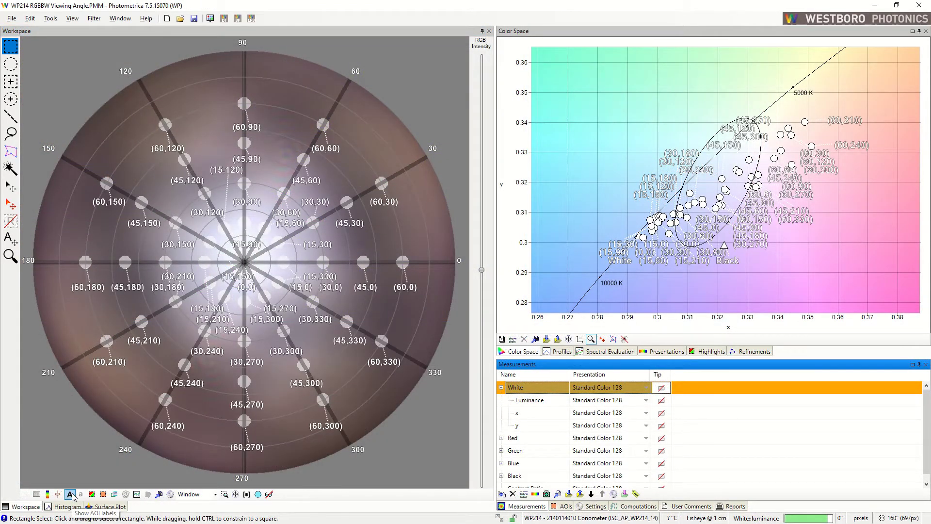
pyautogui.click(530, 400)
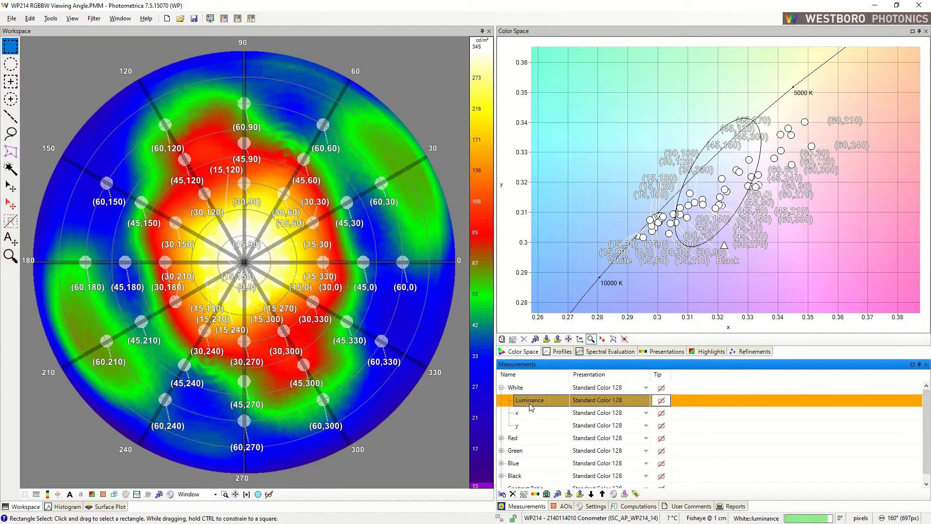
pyautogui.click(568, 352)
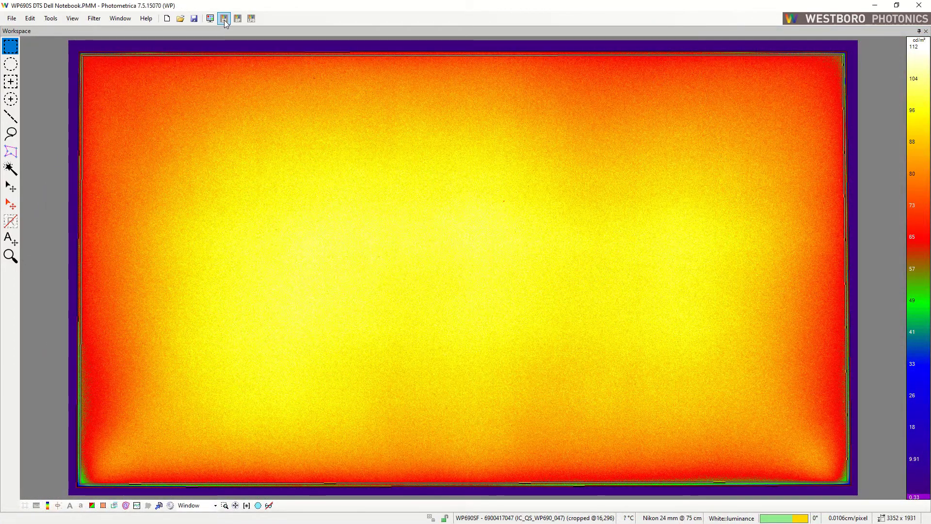
# Open the Display Test results table and select White Uniformity through Red Color Uniformity.
pyautogui.click(224, 20)
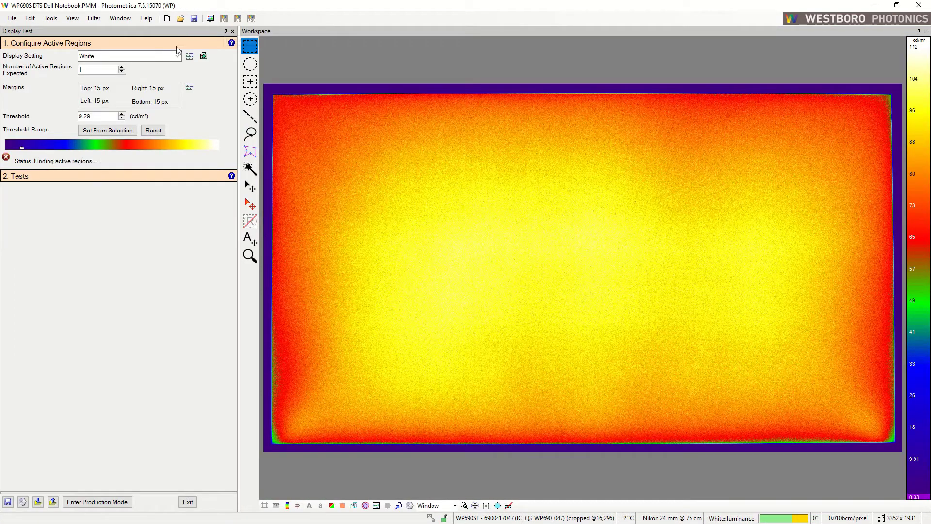
pyautogui.click(109, 176)
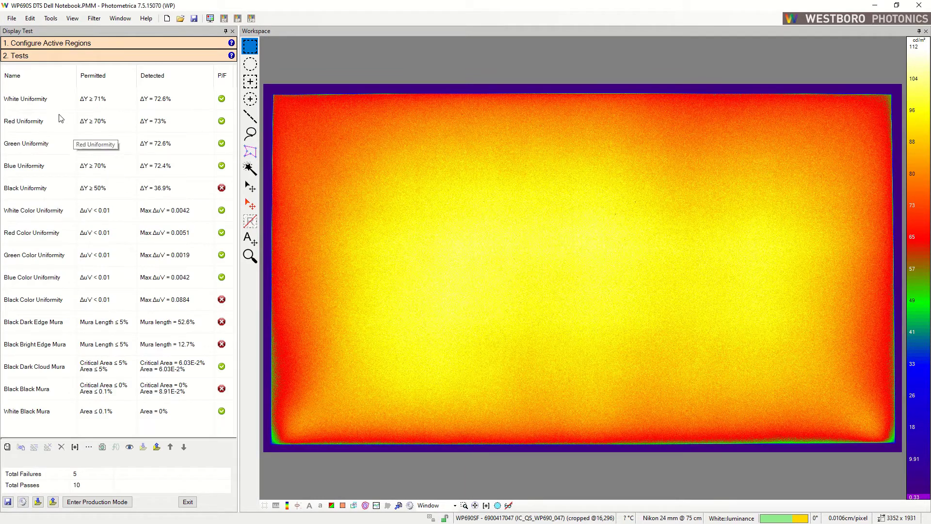
pyautogui.click(51, 101)
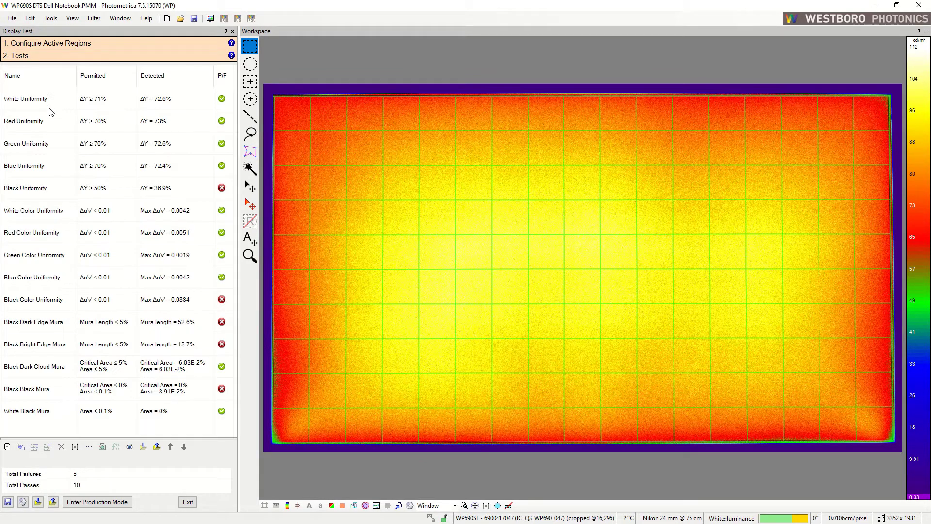
pyautogui.keyDown('shift'); pyautogui.click(50, 234); pyautogui.keyUp('shift')
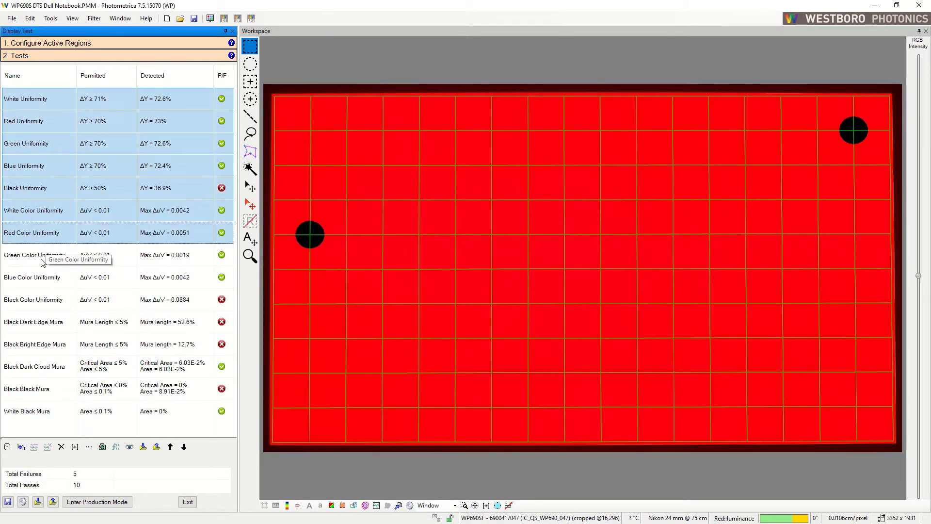
# Review the Green Color Uniformity settings, then view the Black Dark Edge Mura heat map.
pyautogui.click(44, 256)
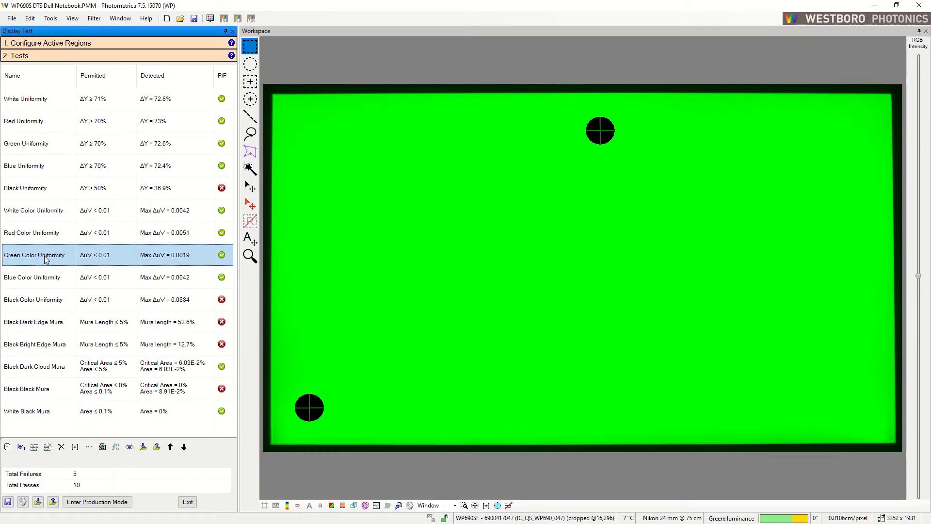
pyautogui.doubleClick(45, 260)
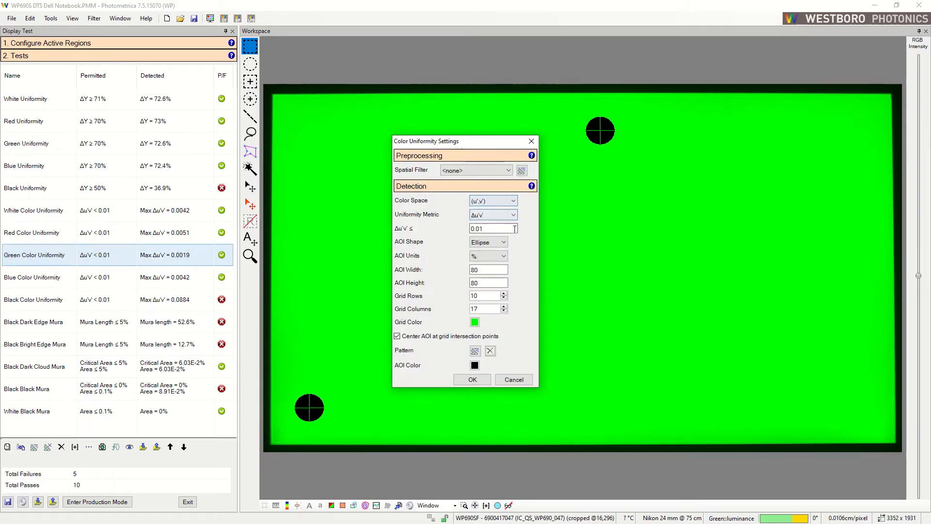
pyautogui.click(472, 379)
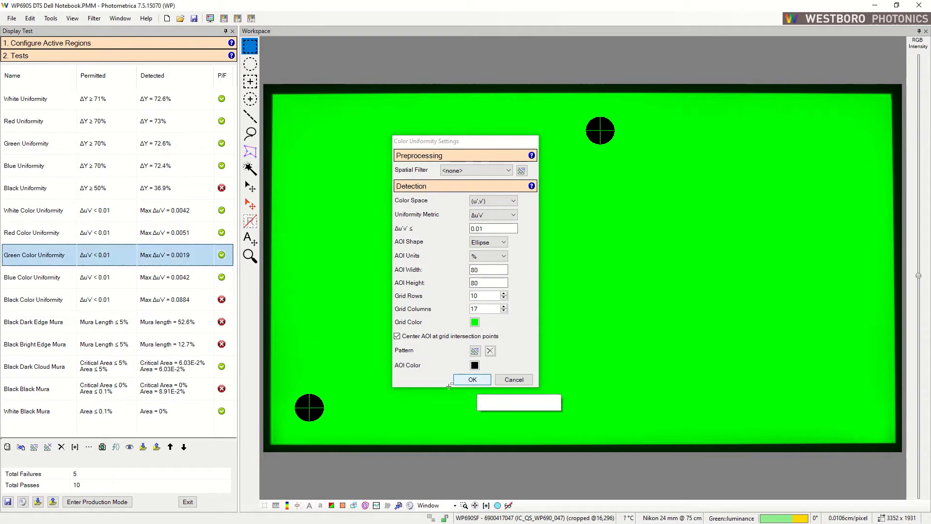
pyautogui.click(30, 325)
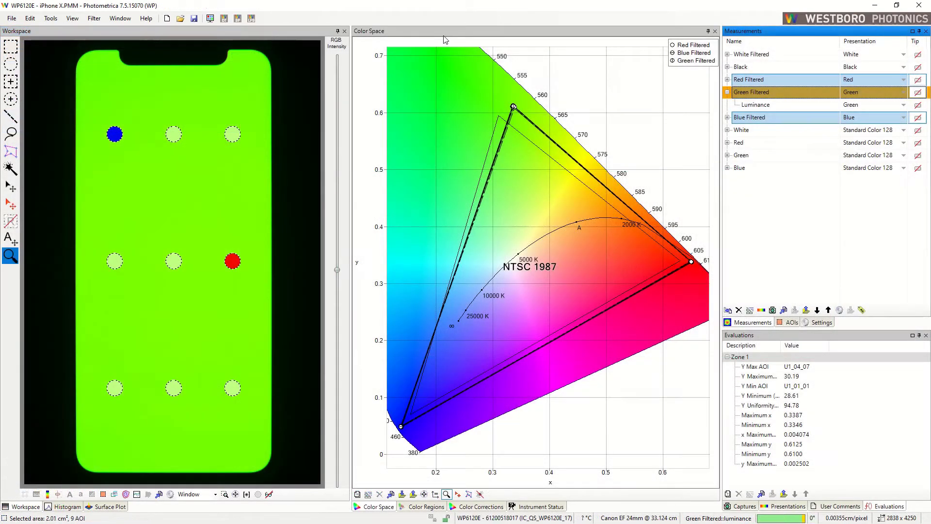
# Zoom on the green primary, show the green luminance map, and select Y Uniformity (%).
pyautogui.moveTo(469, 82); pyautogui.dragTo(578, 172)
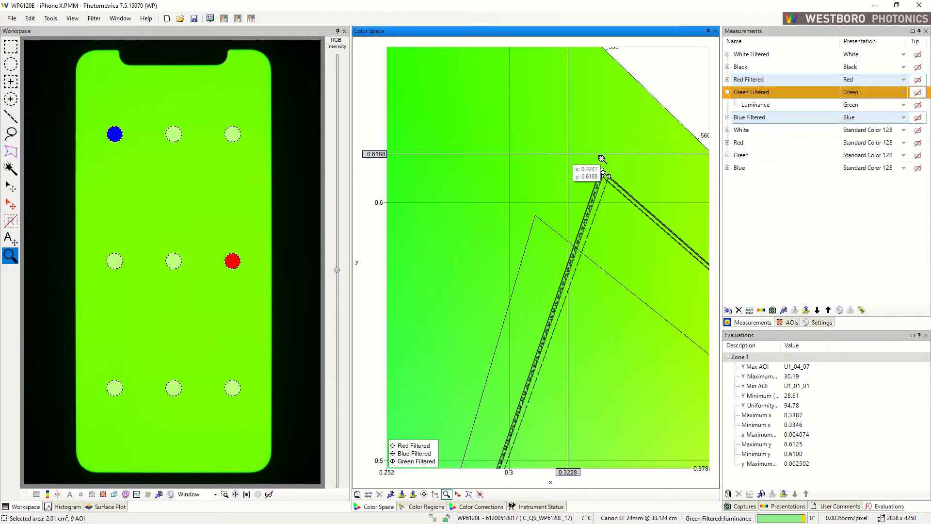
pyautogui.click(789, 105)
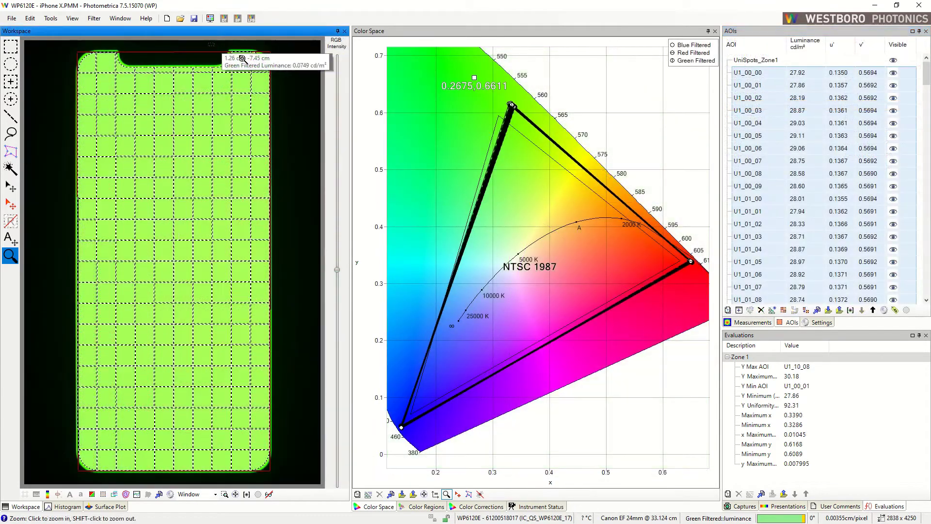
pyautogui.moveTo(291, 99); pyautogui.dragTo(290, 99)
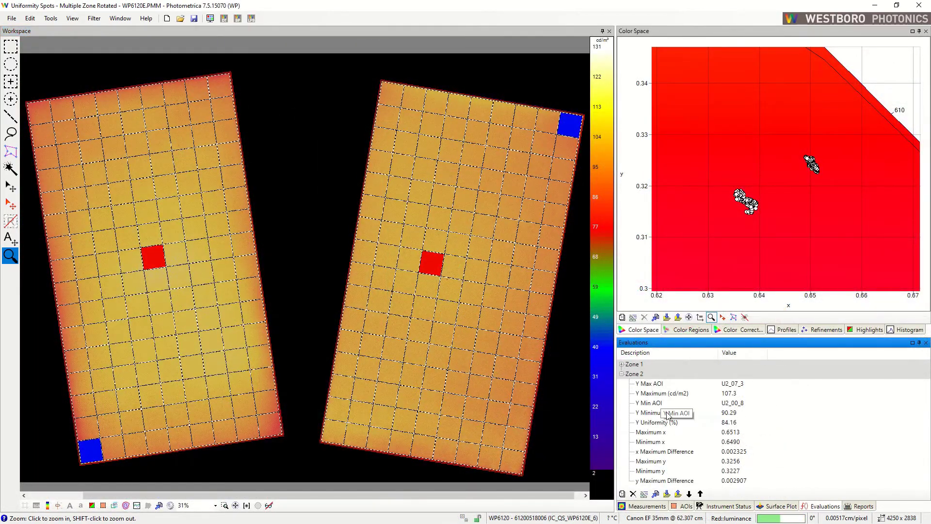
pyautogui.click(674, 424)
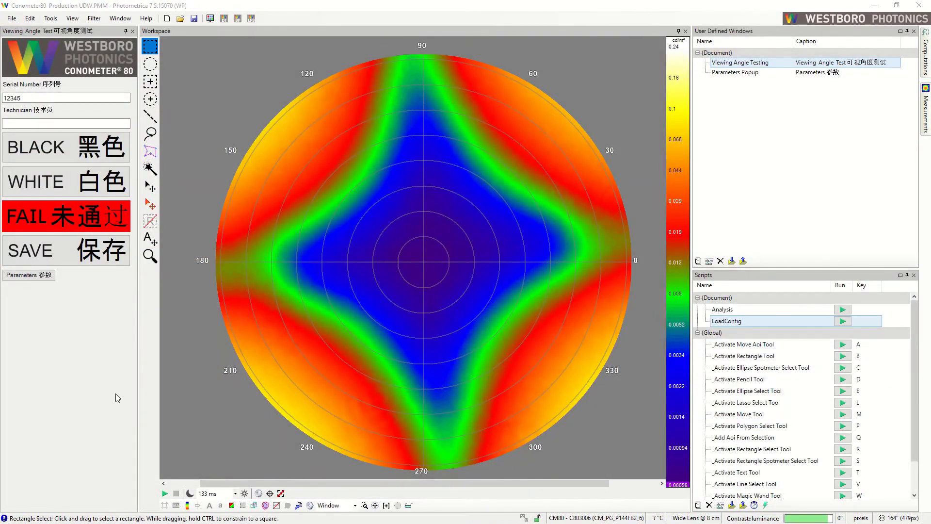
# Fill the serial number and technician fields, then review lines 4–24 of LoadConfig.
pyautogui.click(35, 96)
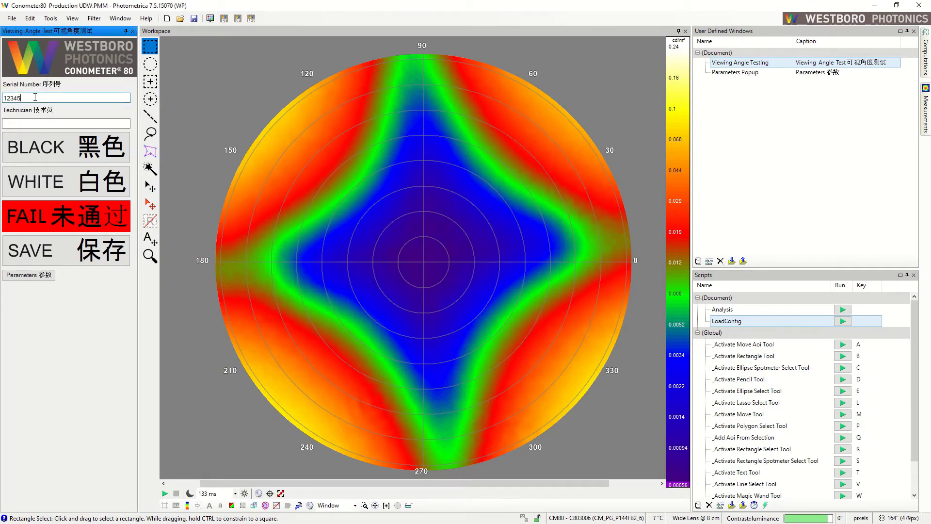
pyautogui.click(29, 122)
pyautogui.write('Name')
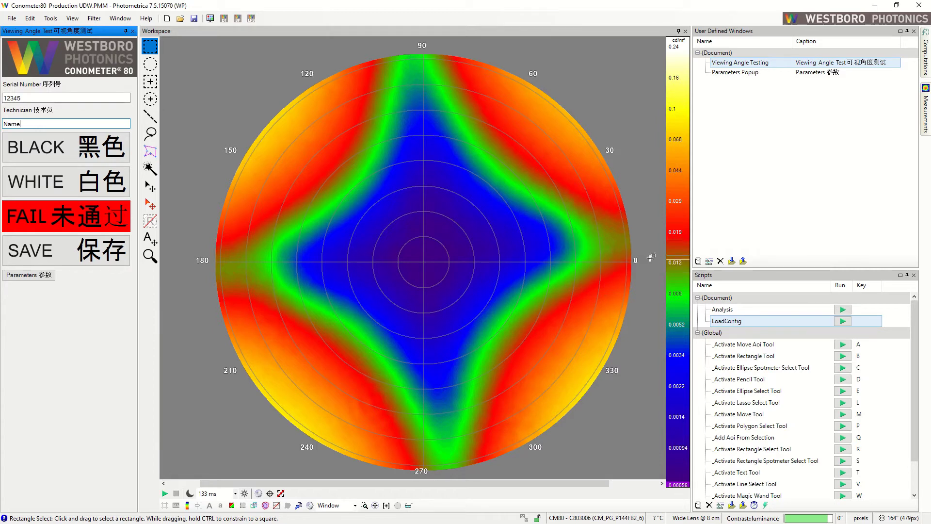
pyautogui.doubleClick(796, 321)
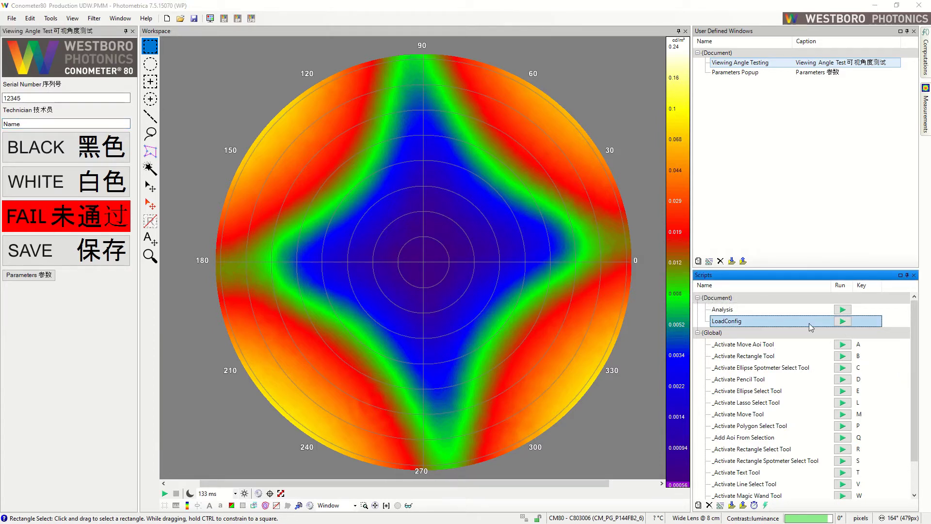
pyautogui.moveTo(352, 173); pyautogui.dragTo(482, 310)
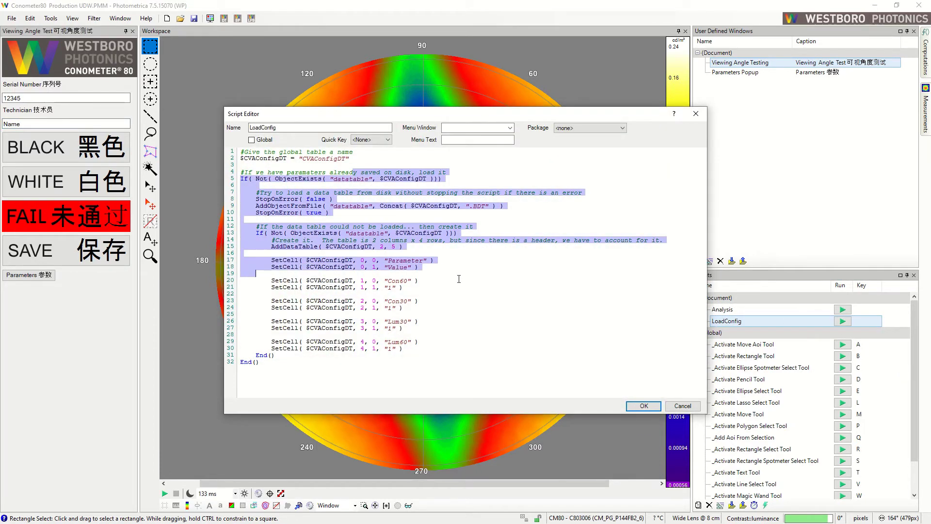
pyautogui.click(653, 406)
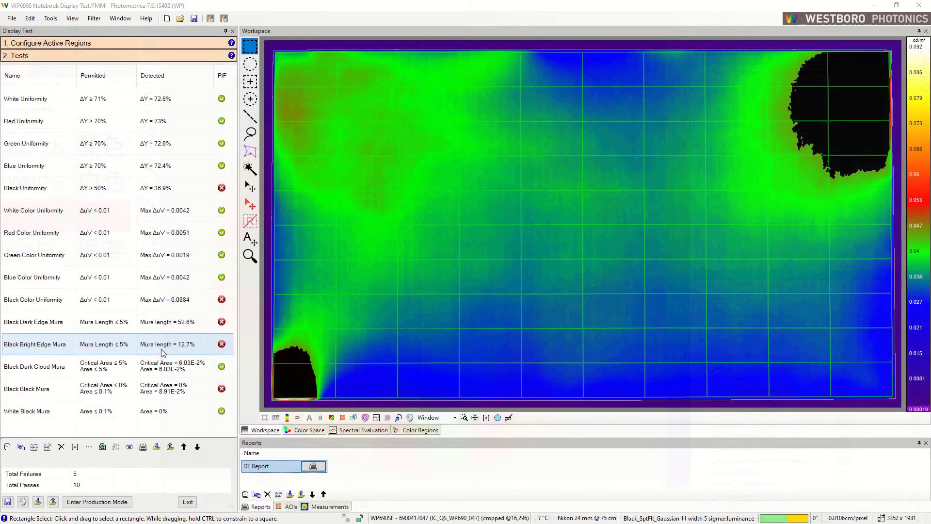
# Preview the DT Report from the Black Bright Edge Mura test, maximized full screen.
pyautogui.rightClick(163, 348)
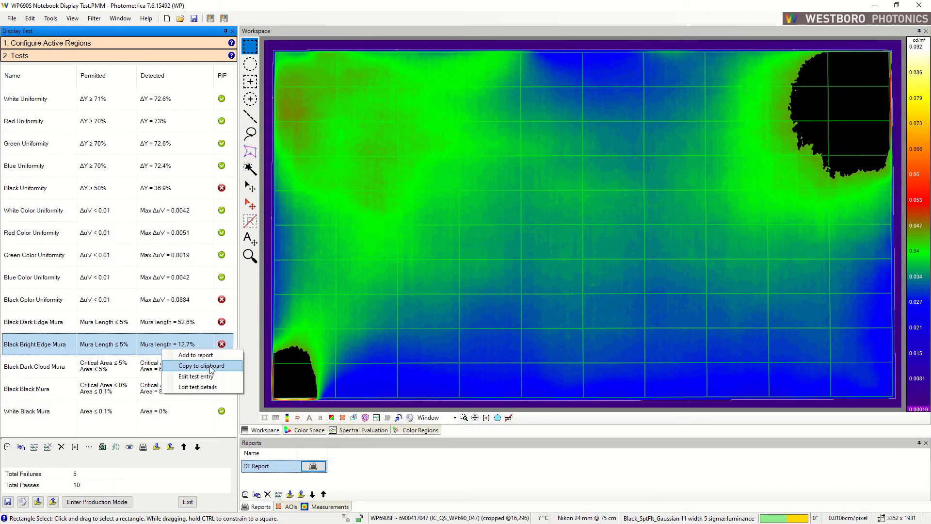
pyautogui.click(313, 467)
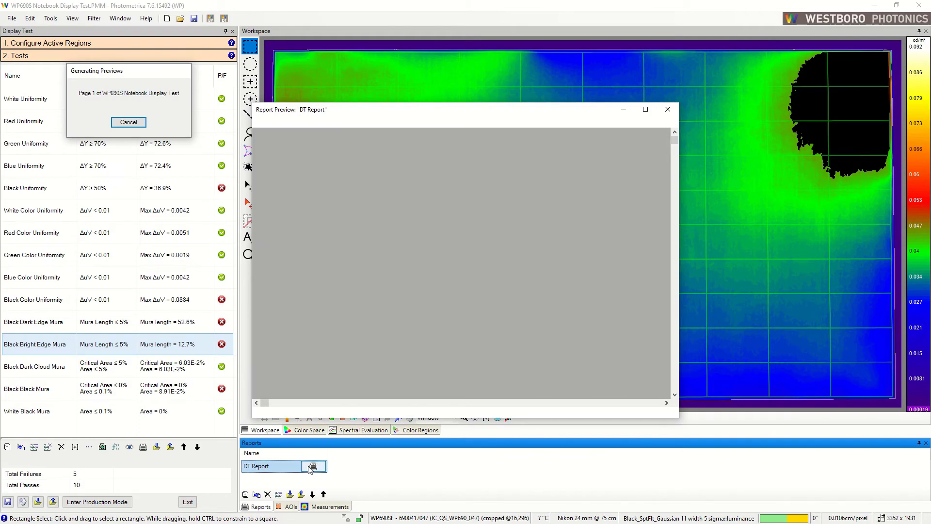
pyautogui.click(651, 113)
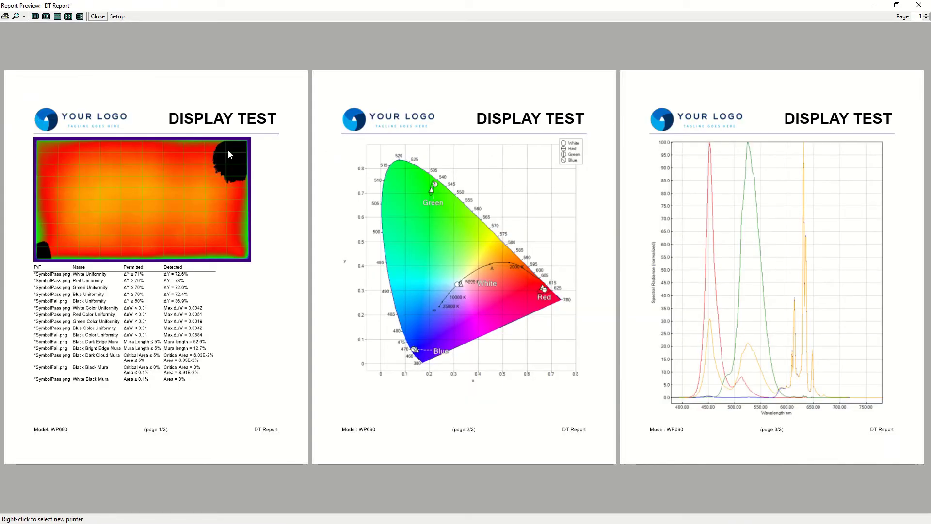